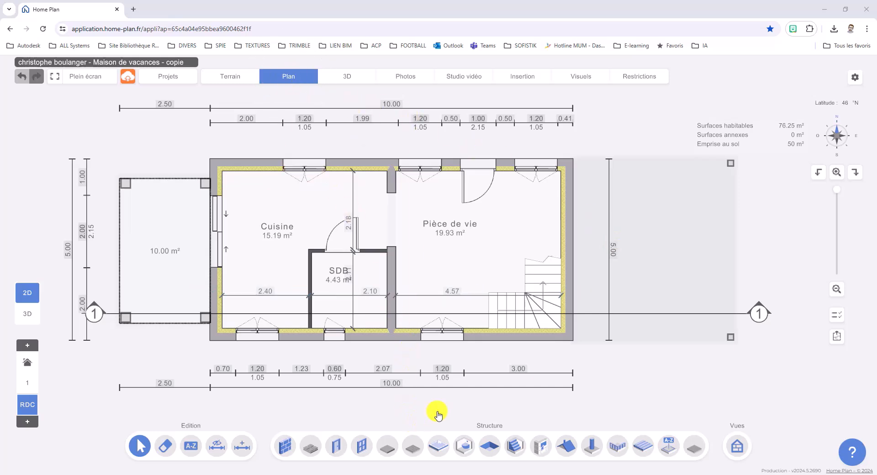
- Examine the categories offered in the equipment catalogue's Equipements, HomePlan furniture and Compositions sections
left_click(466, 446)
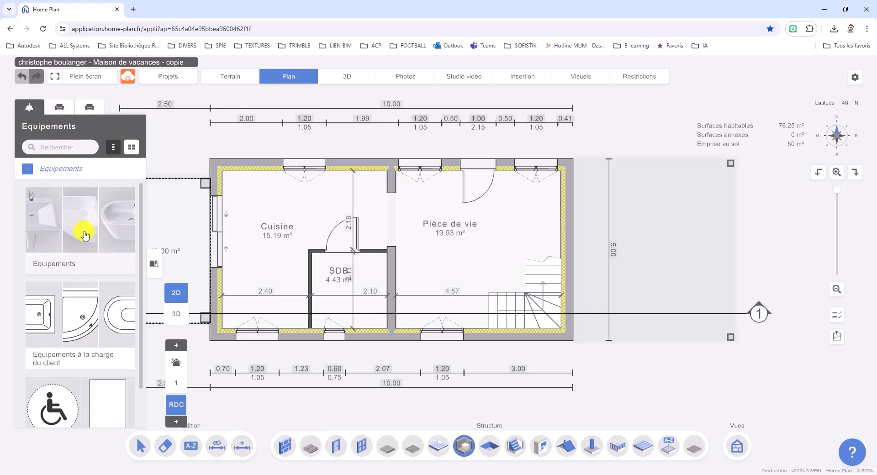
scroll(55, 358, "down", 1)
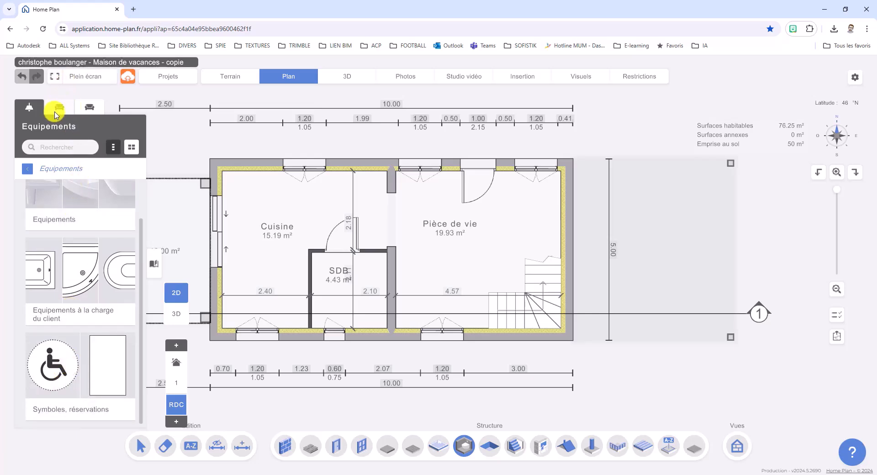
left_click(60, 111)
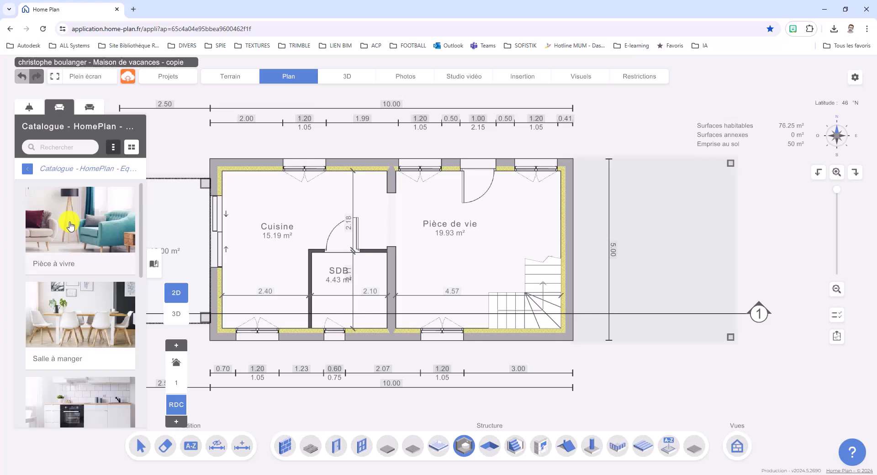
scroll(86, 297, "down", 5)
scroll(86, 299, "down", 3)
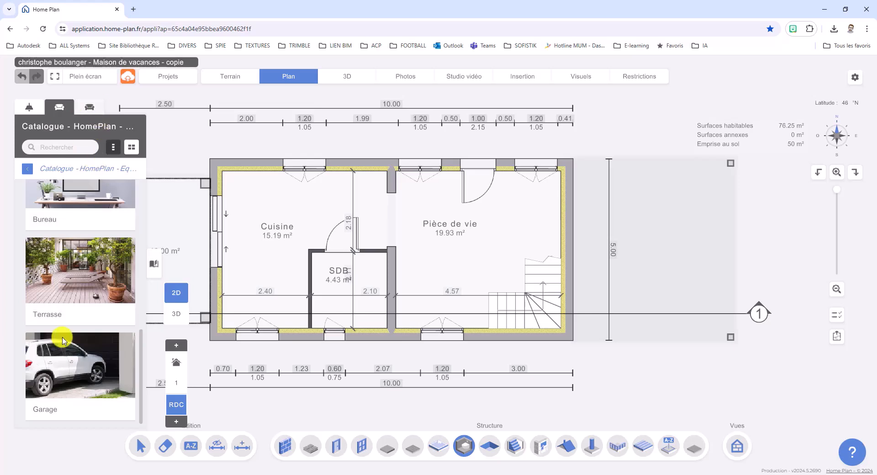
left_click(89, 108)
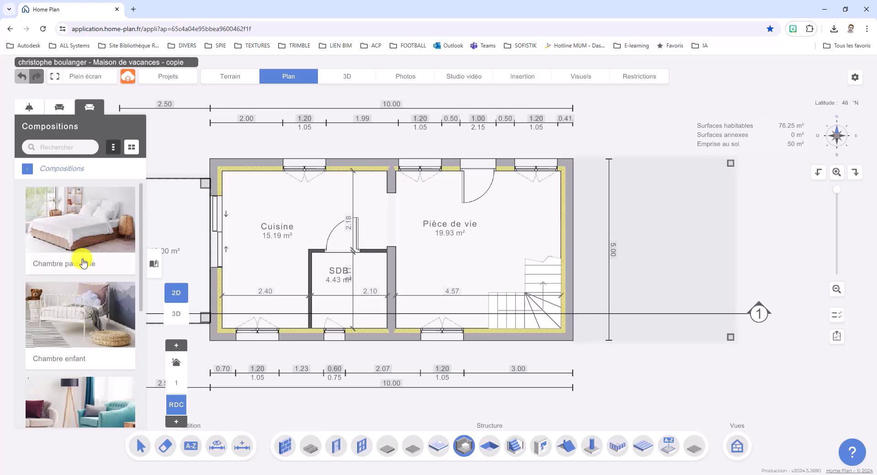
scroll(83, 262, "down", 2)
scroll(84, 264, "down", 1)
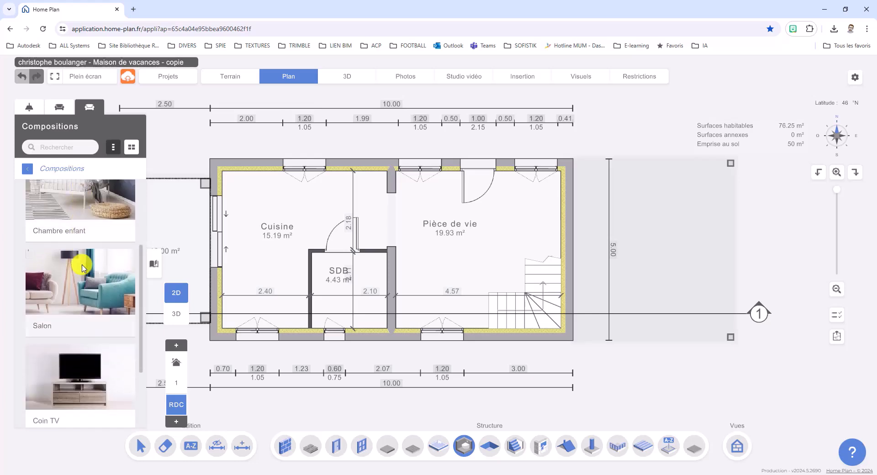
- Open the WC category within Equipements in the equipment catalogue
left_click(29, 106)
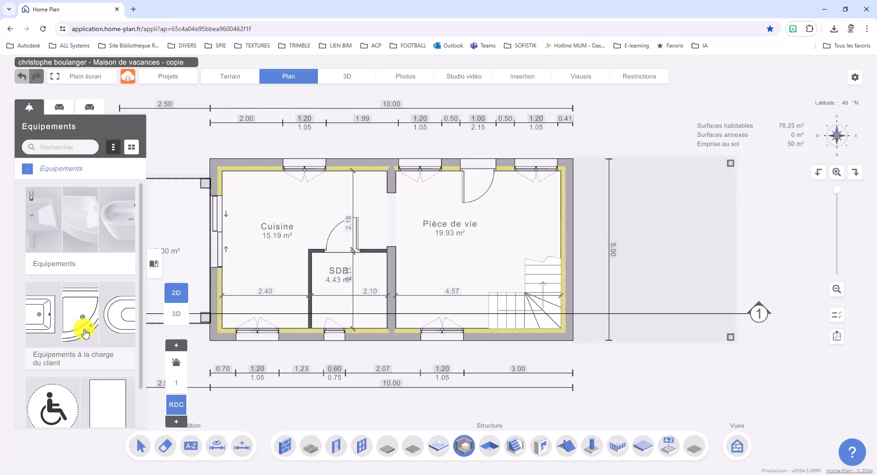
left_click(98, 231)
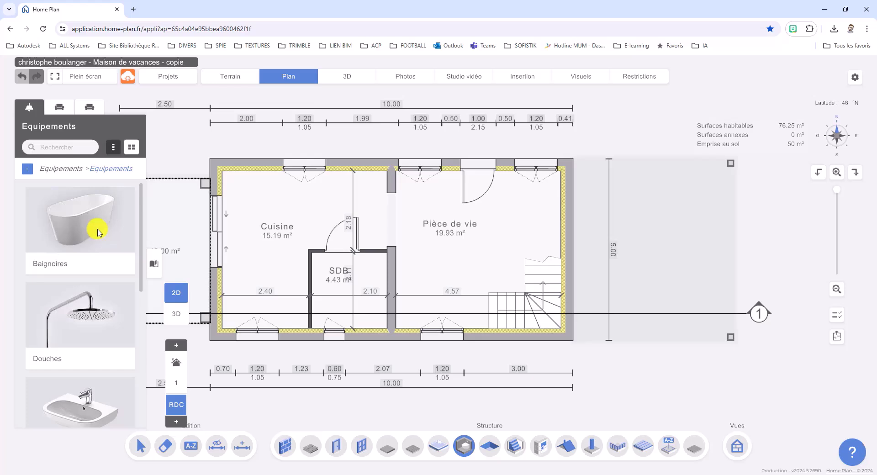
scroll(72, 333, "down", 3)
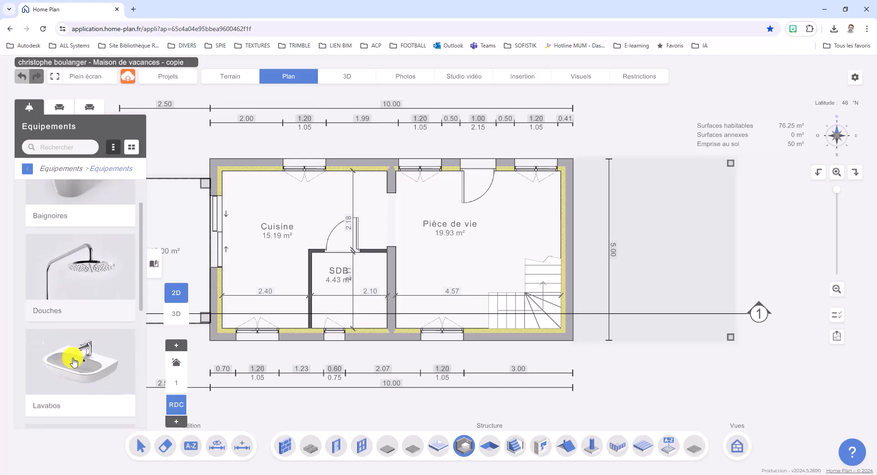
scroll(74, 338, "down", 6)
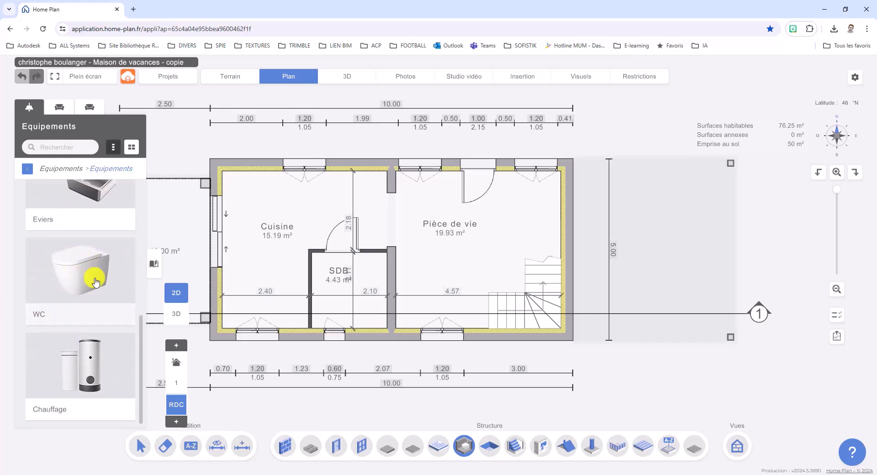
left_click(78, 277)
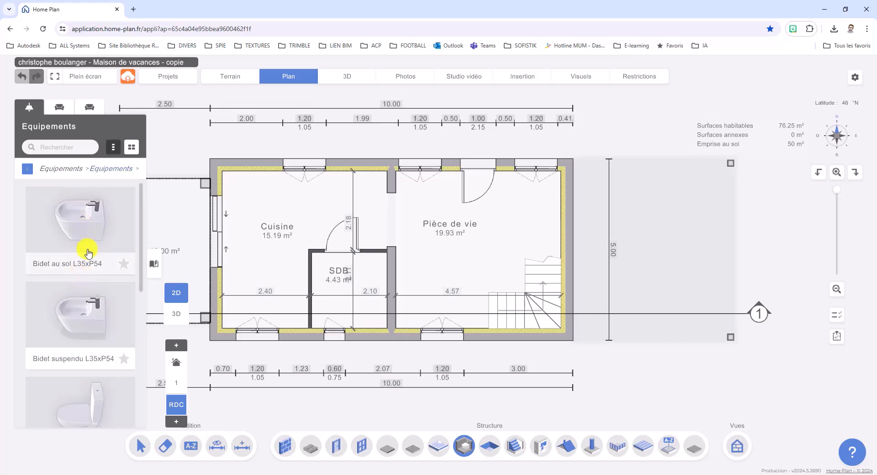
- Place a WC arrondi L40xP60 in the SDB, backed against its right wall near the upper corner, and leave the placement command
scroll(74, 301, "down", 2)
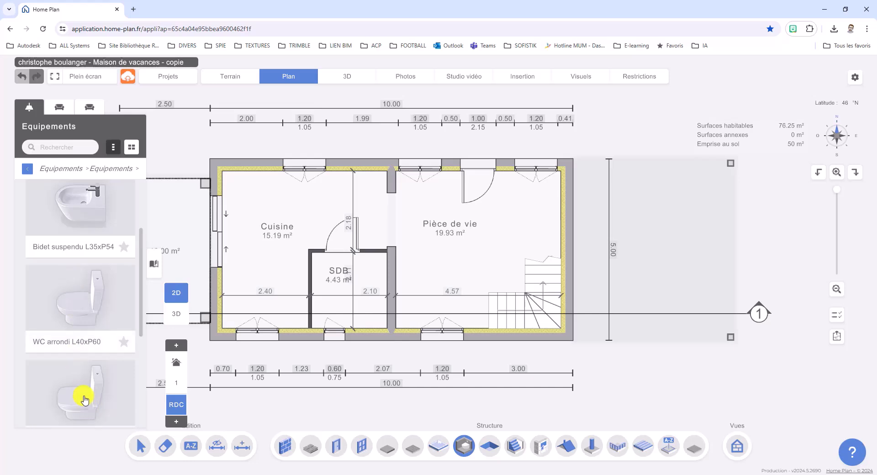
scroll(78, 317, "down", 2)
scroll(63, 358, "down", 2)
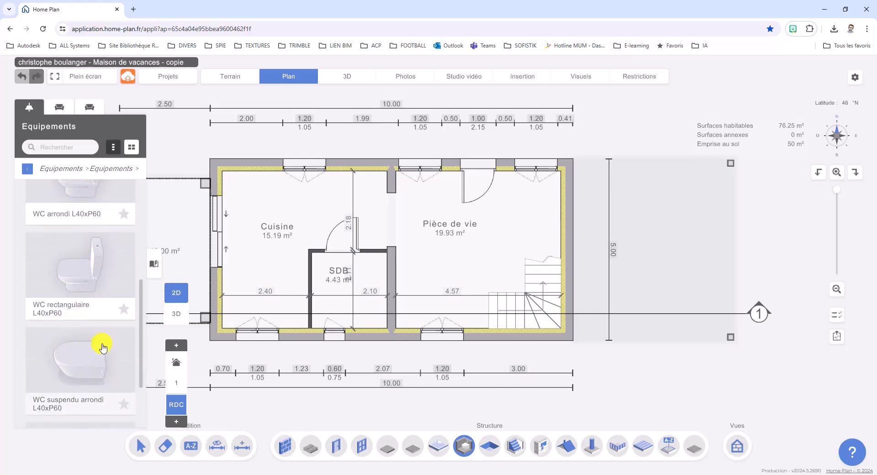
scroll(63, 338, "down", 2)
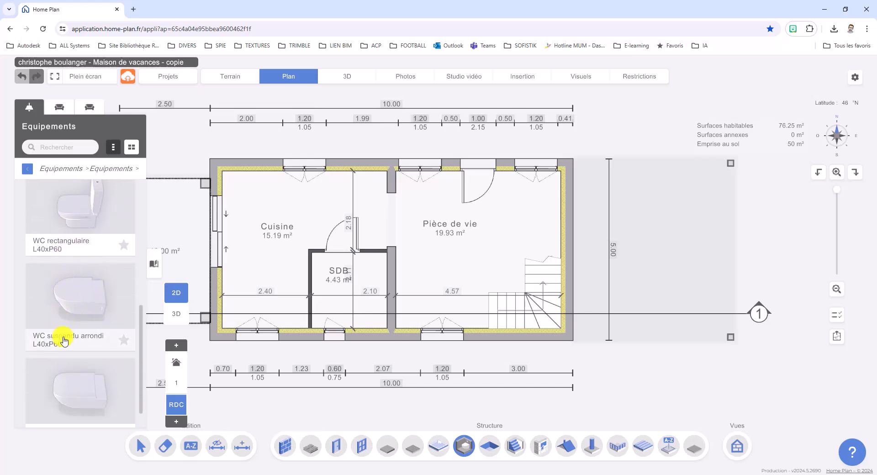
scroll(82, 320, "up", 2)
scroll(83, 269, "up", 2)
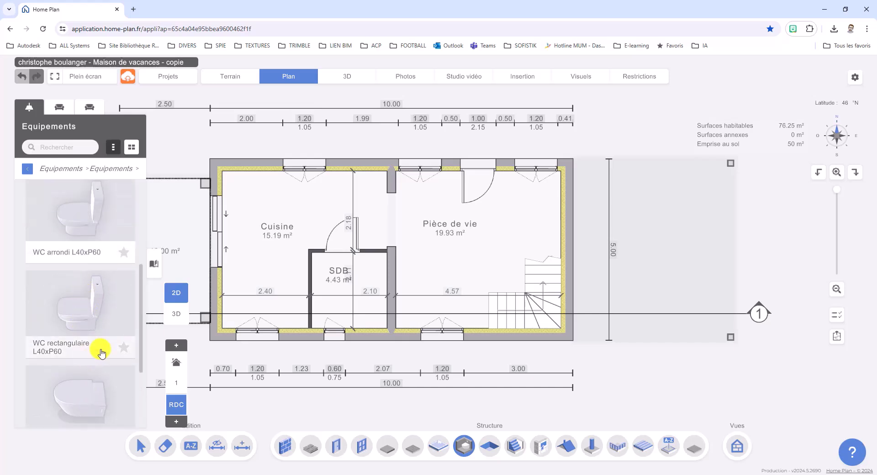
left_click_drag(83, 223, 374, 277)
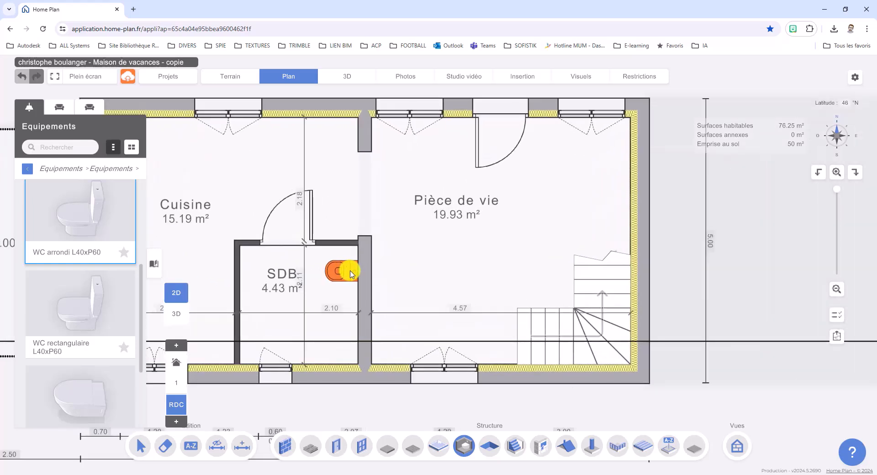
left_click_drag(352, 274, 353, 272)
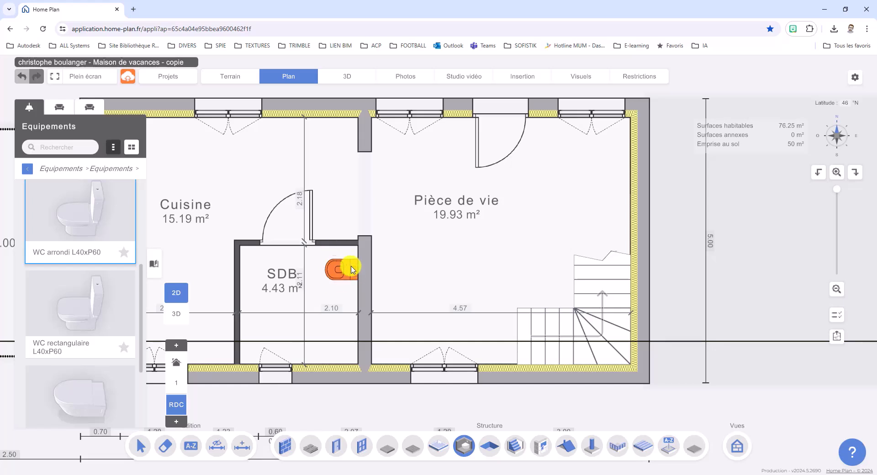
left_click(351, 266)
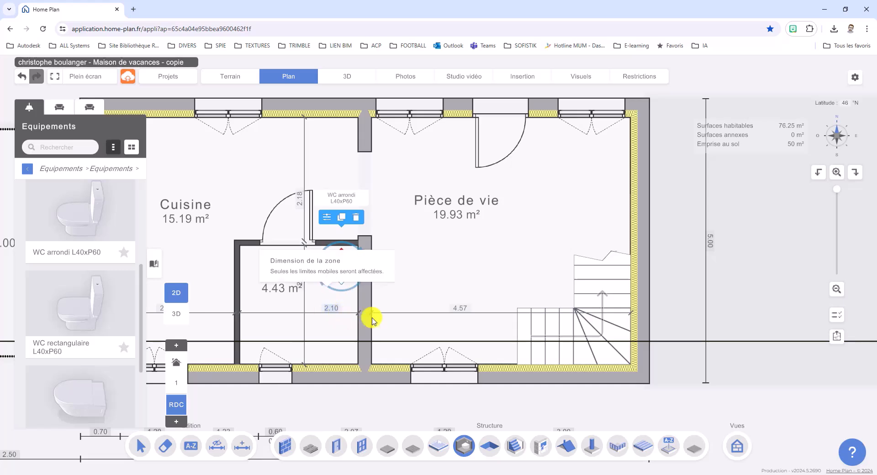
key("Escape")
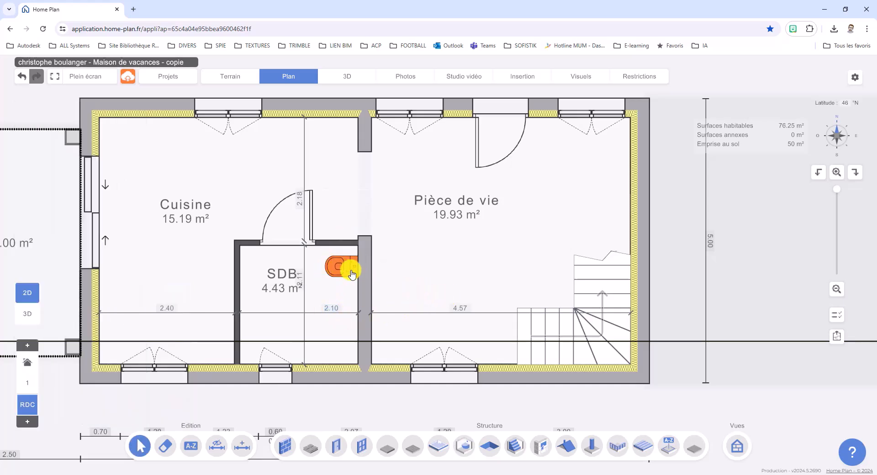
- View the dimension settings of the toilet in the SDB, leaving them as they are
left_click(351, 273)
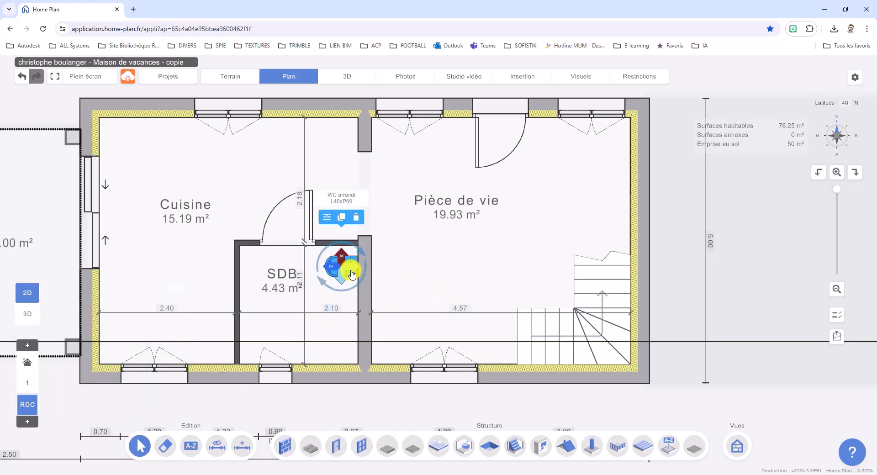
left_click(326, 216)
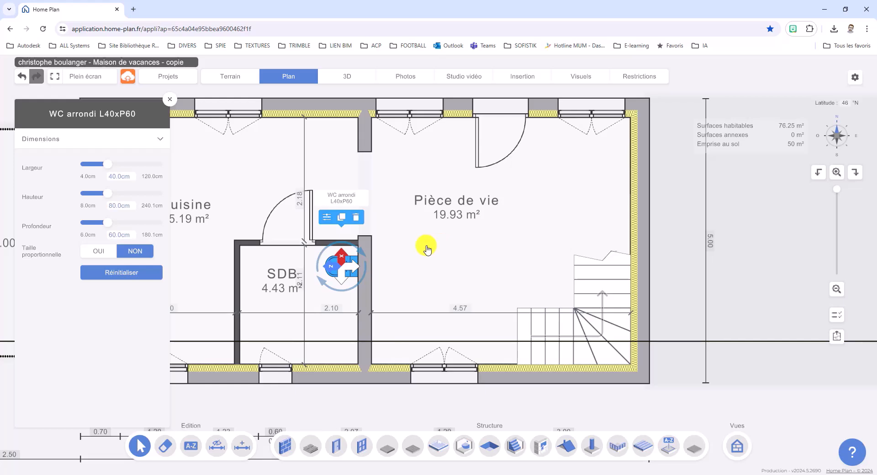
left_click(425, 264)
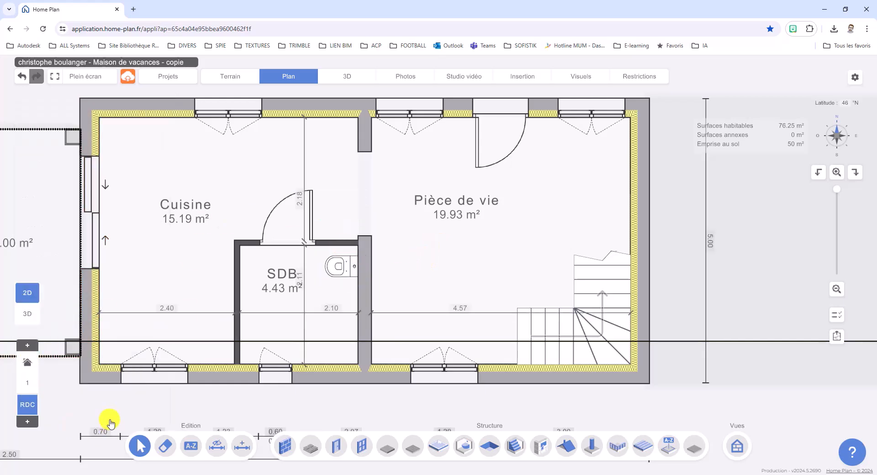
- Open the Cuisine category of the HomePlan furniture catalogue
left_click(463, 447)
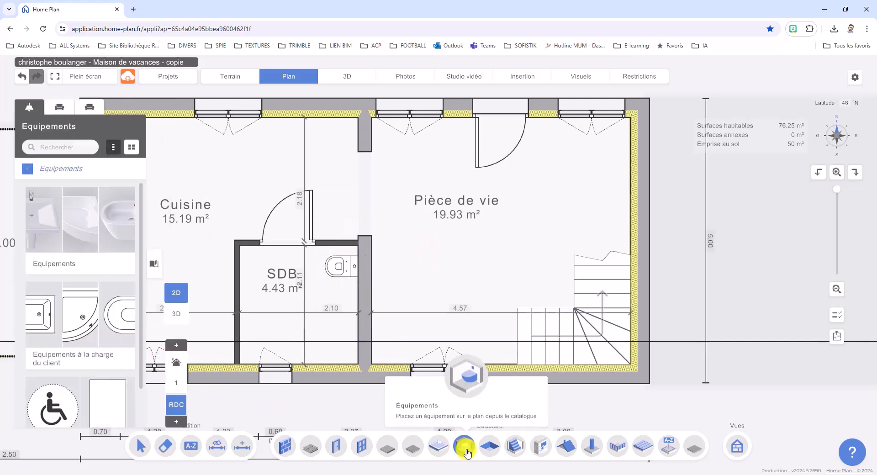
left_click(60, 107)
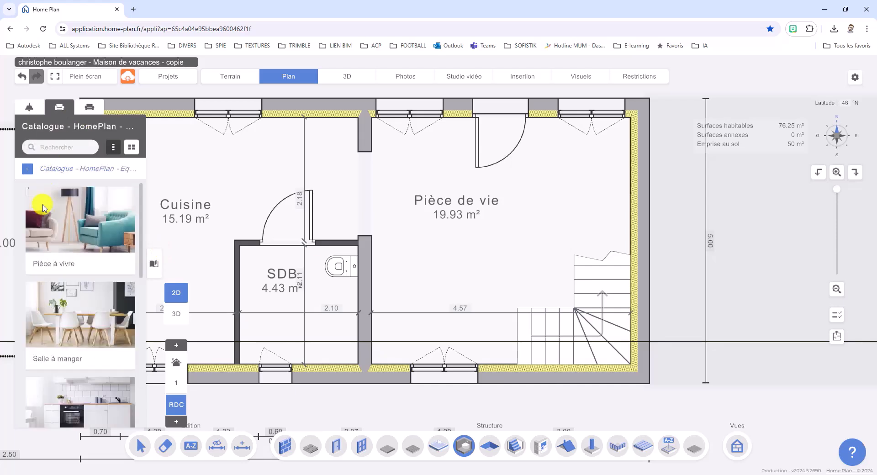
scroll(67, 355, "down", 1)
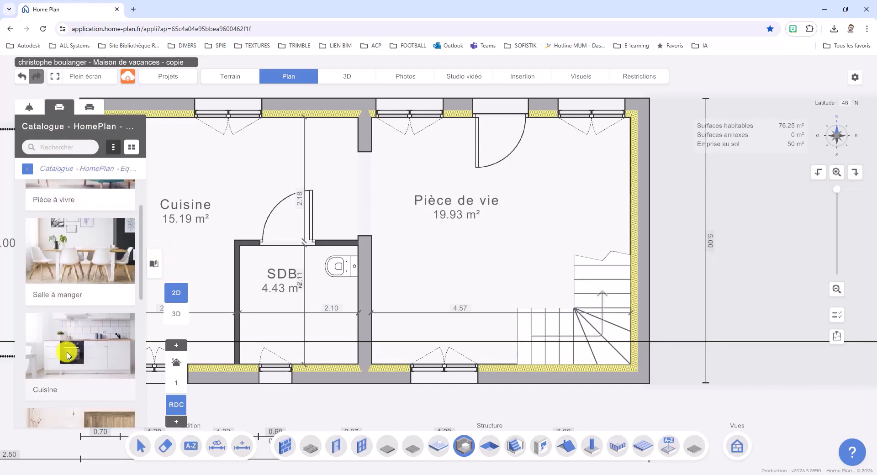
left_click(67, 353)
- Place the tall kitchen unit "60x196cm, 1 four, 1 micro-ondes" in the upper-left corner of the Cuisine, against the top wall
scroll(88, 261, "down", 7)
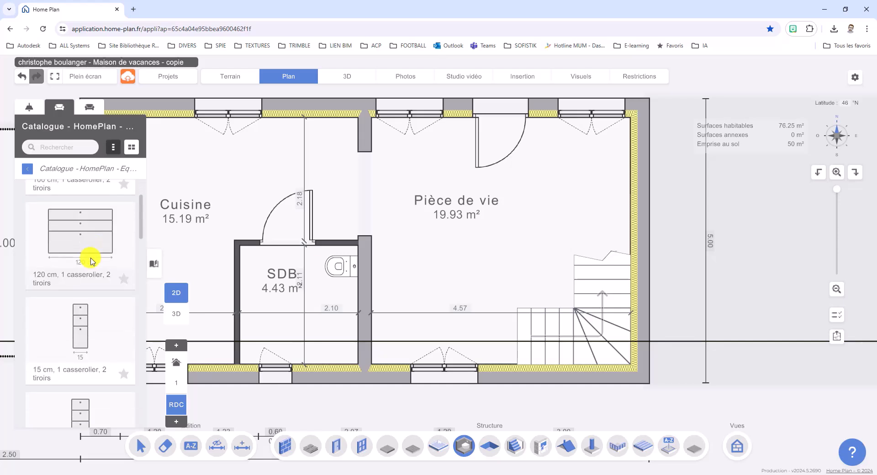
scroll(87, 274, "down", 8)
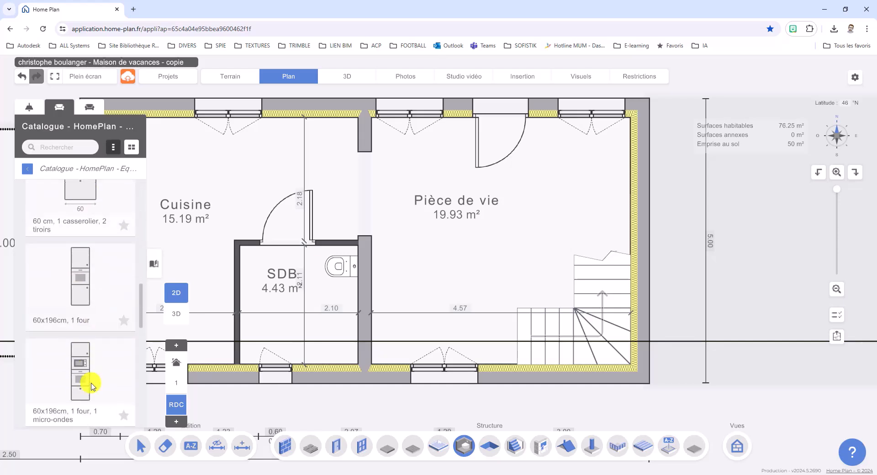
scroll(208, 232, "down", 1)
scroll(214, 247, "down", 10)
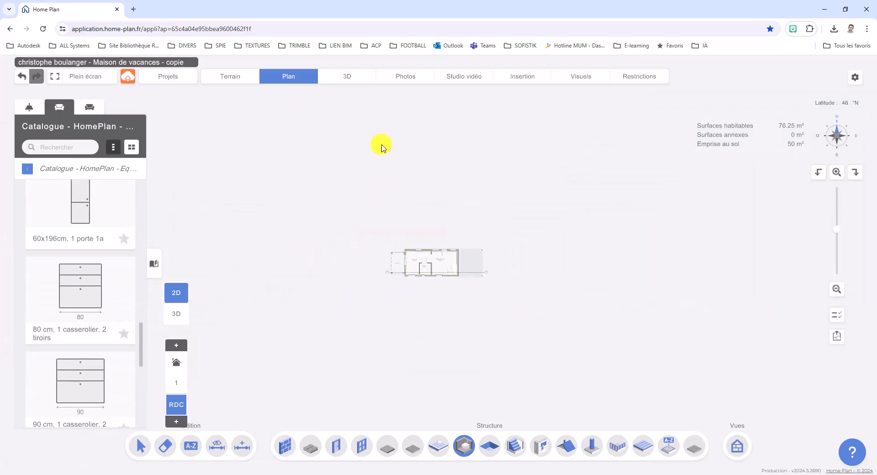
scroll(431, 268, "up", 12)
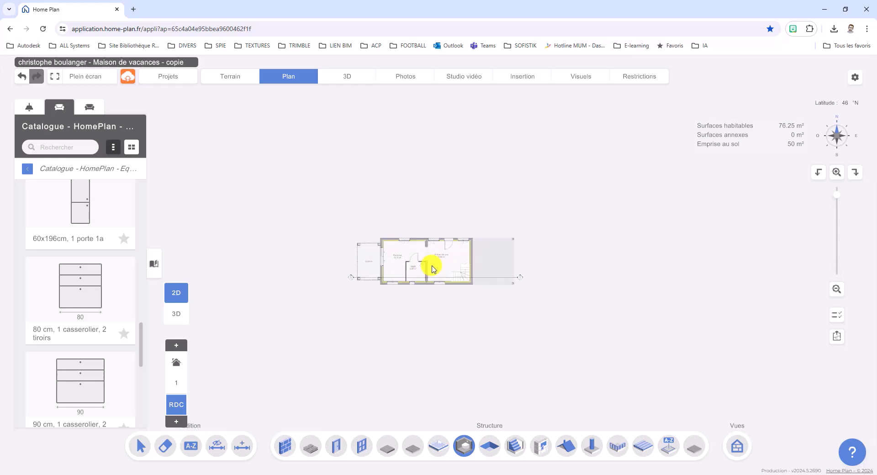
scroll(383, 272, "down", 10)
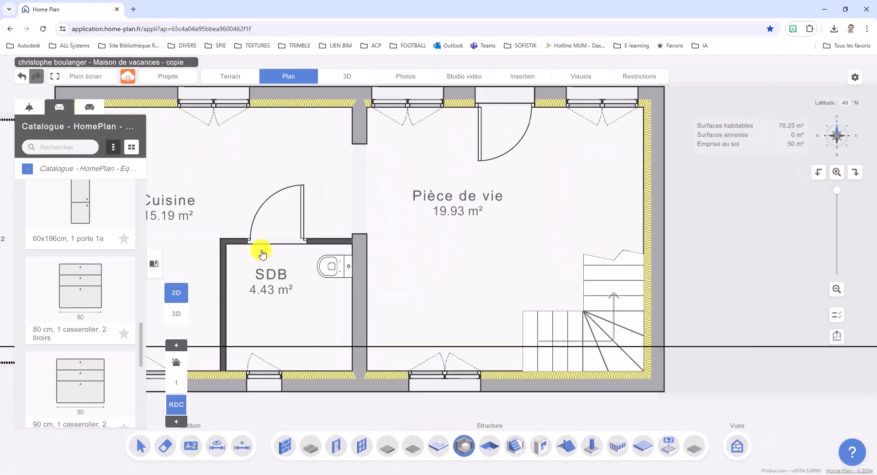
scroll(92, 209, "up", 3)
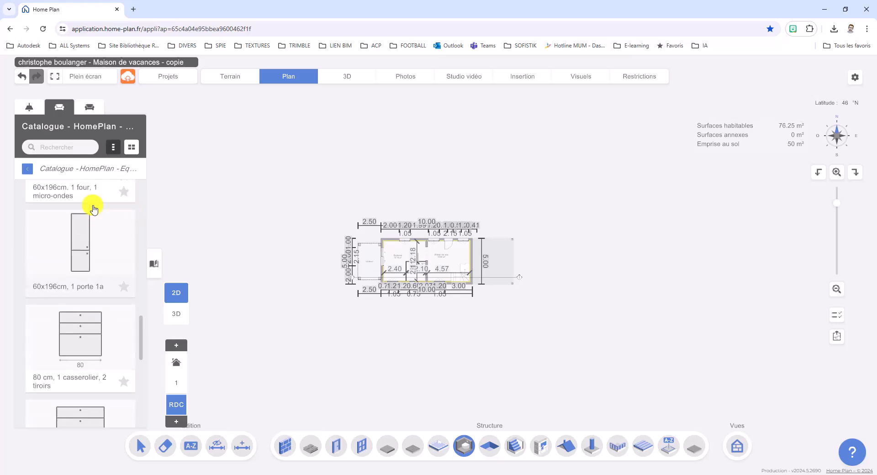
left_click(71, 236)
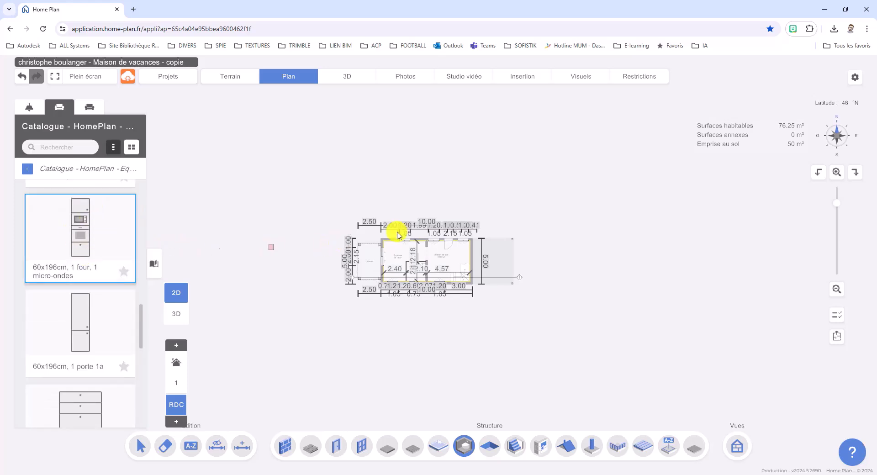
scroll(382, 242, "up", 2)
scroll(382, 242, "up", 5)
middle_click_drag(256, 220, 347, 324)
scroll(319, 306, "up", 4)
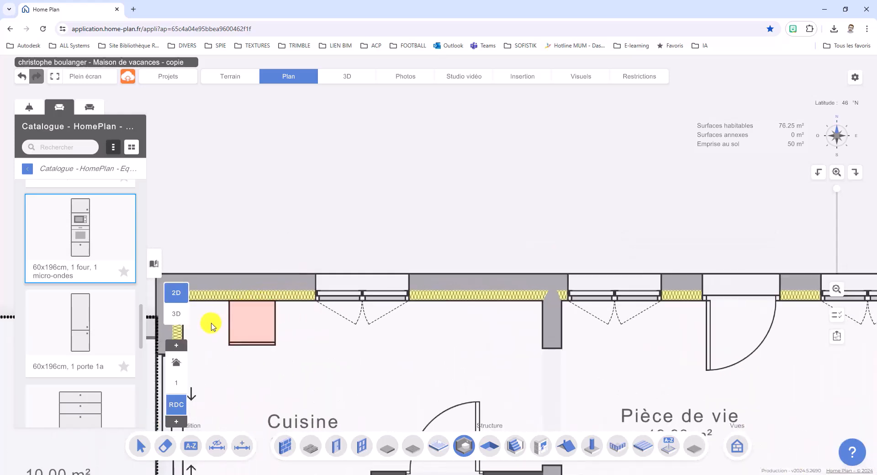
middle_click_drag(226, 324, 319, 328)
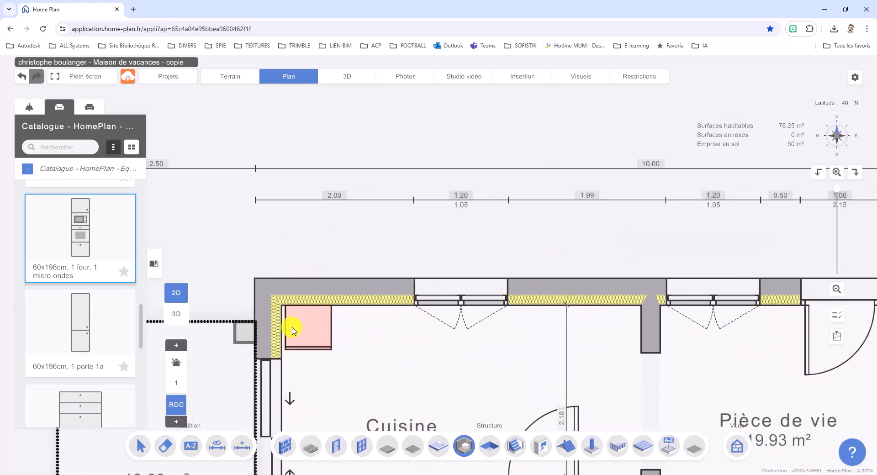
scroll(83, 311, "down", 5)
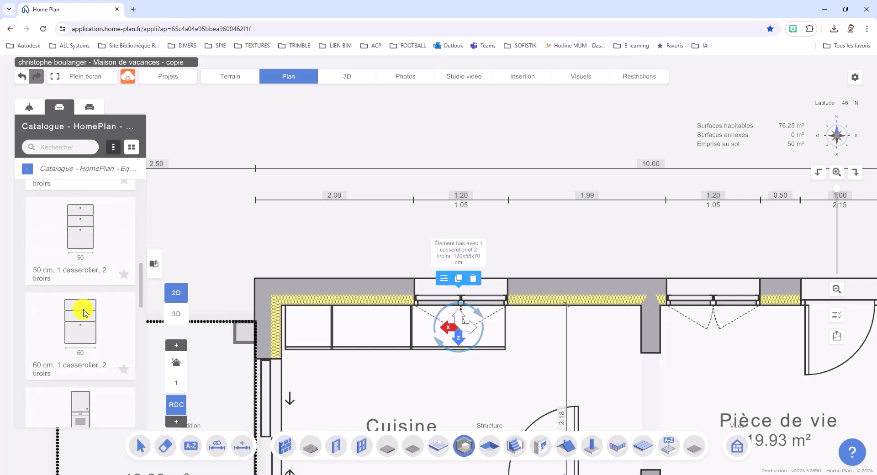
- Look through the Cuisine catalogue's drawer units, sinks (Evier) and hobs (Plaque)
scroll(83, 310, "down", 8)
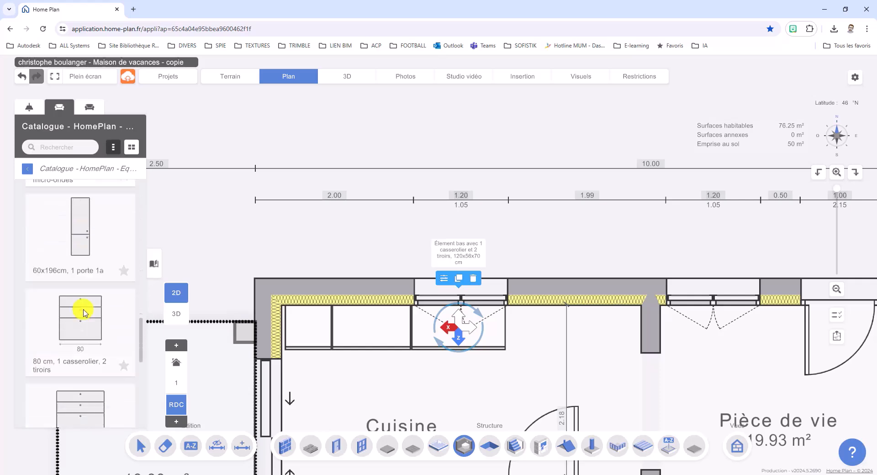
scroll(83, 313, "down", 3)
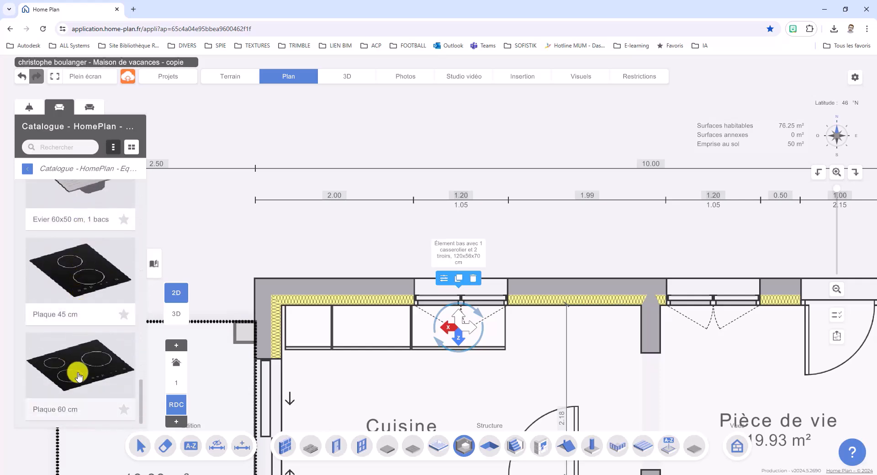
scroll(77, 251, "up", 5)
scroll(80, 297, "down", 1)
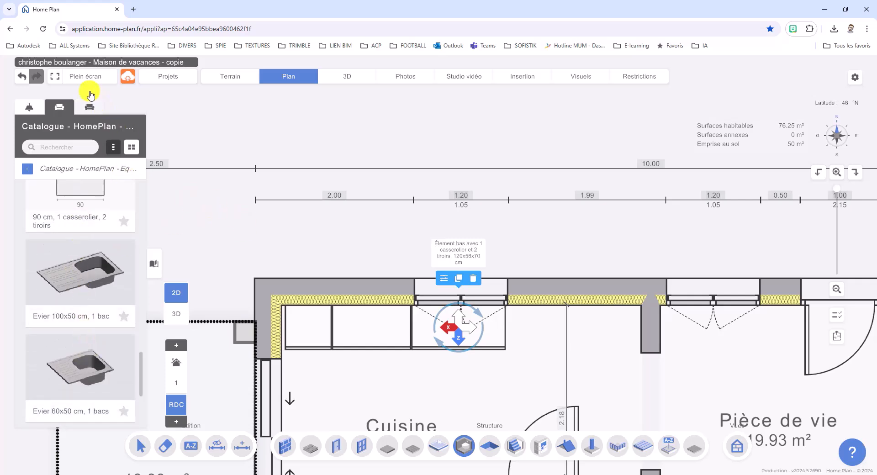
- Place the living-room composition "Salon 3 places" in the Pièce de vie from the Compositions catalogue
left_click(90, 109)
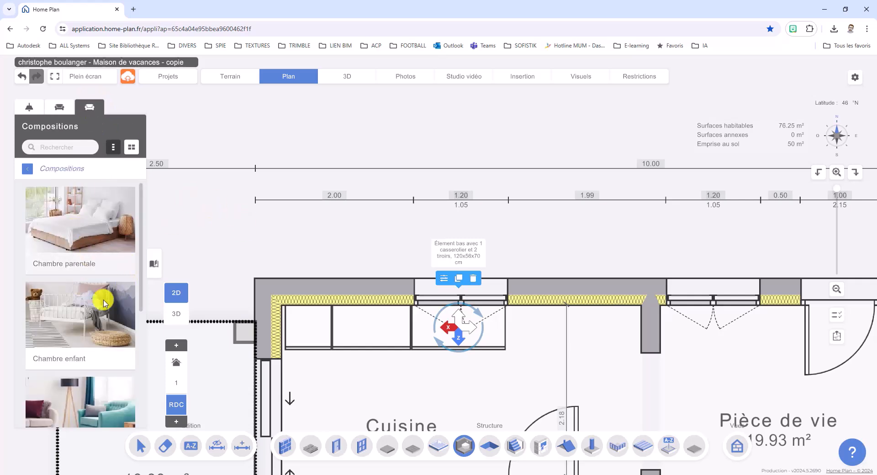
scroll(96, 300, "down", 2)
scroll(95, 303, "down", 2)
left_click(86, 283)
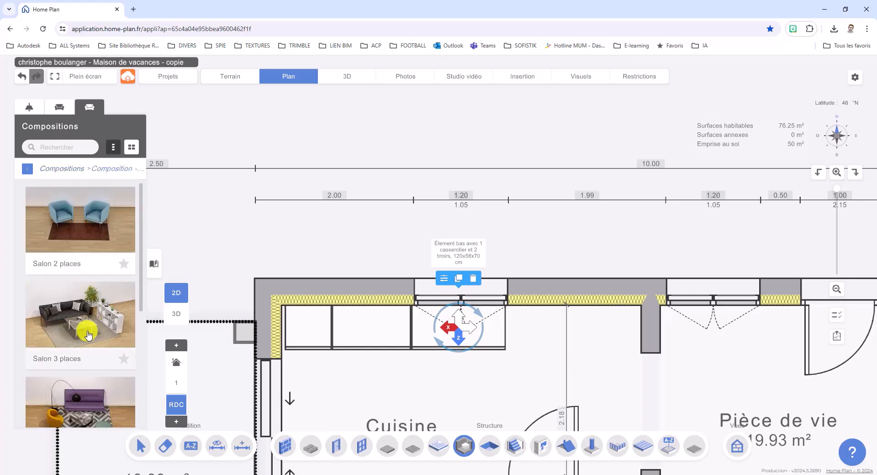
scroll(85, 248, "down", 2)
left_click(77, 254)
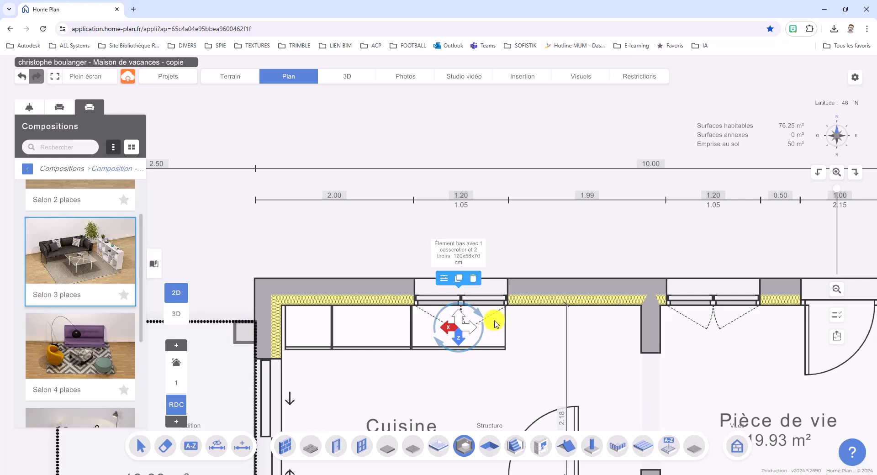
left_click_drag(715, 360, 366, 209)
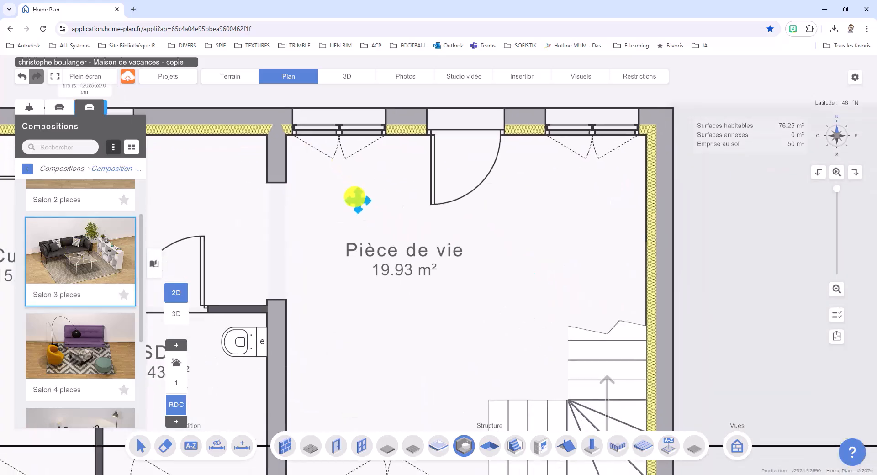
left_click_drag(122, 269, 462, 288)
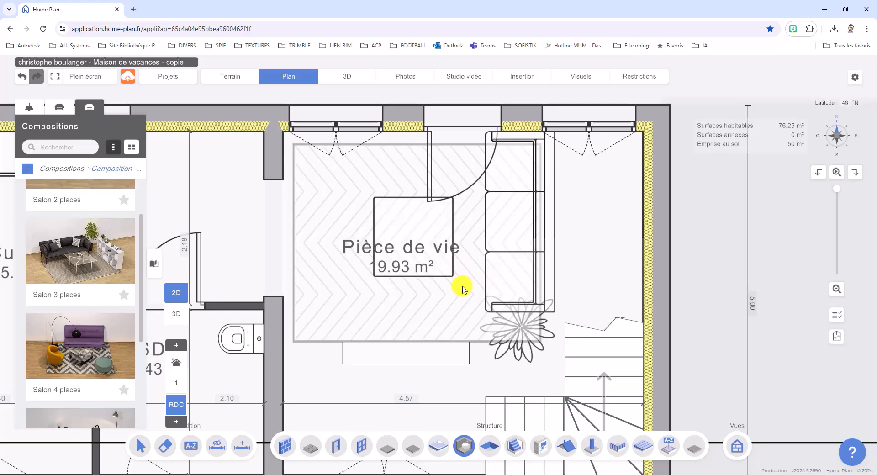
left_click(458, 308)
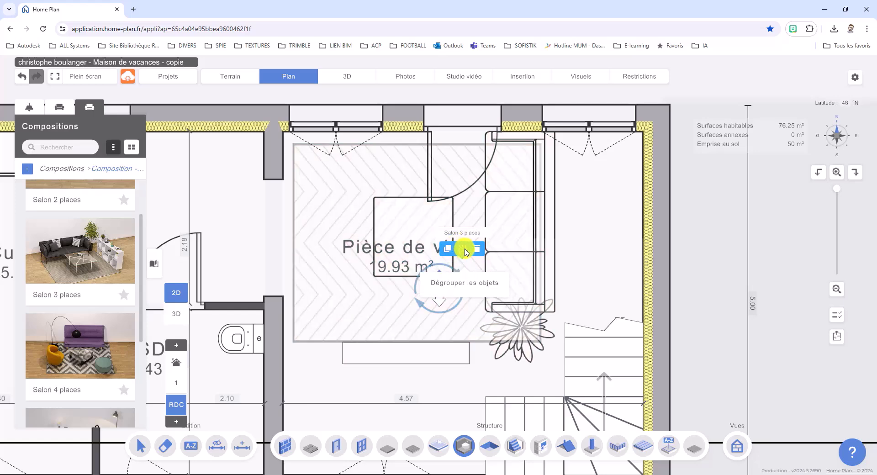
- Ungroup the Salon 3 places composition and move its sofa against the right wall of the Pièce de vie, above the stairs
left_click(465, 251)
left_click(552, 250)
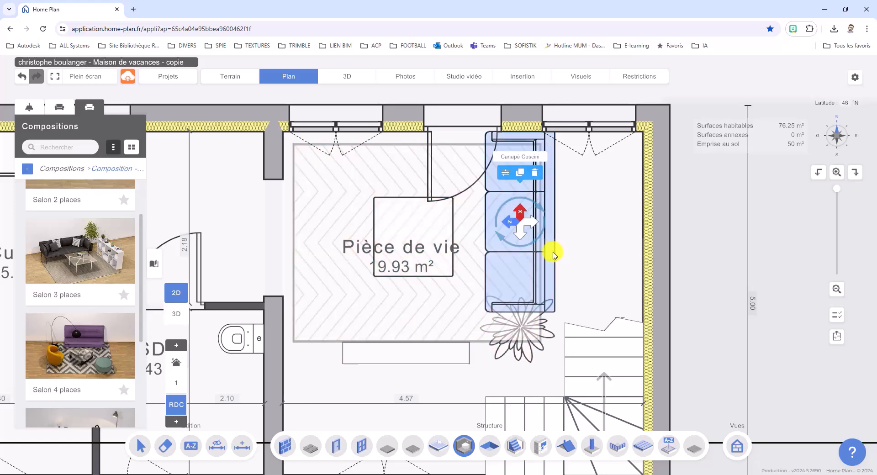
left_click_drag(517, 224, 618, 217)
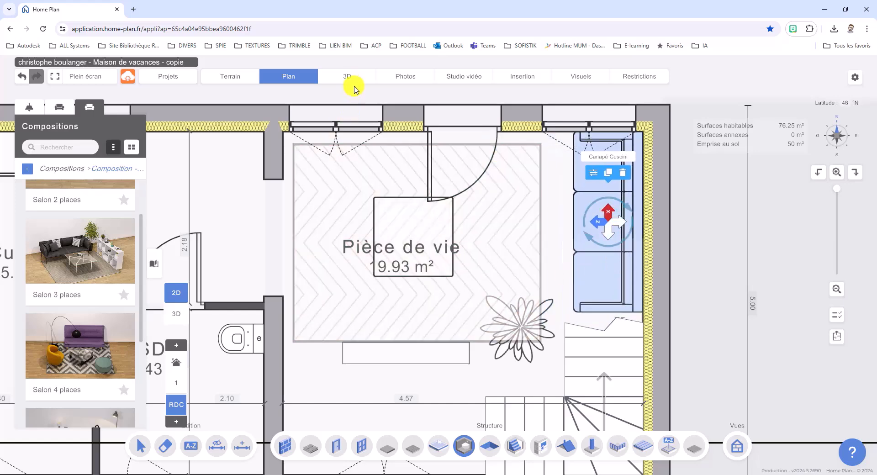
- Switch to the 3D view and move the Bibliothèque Lapoco against the partition wall behind the toilet
left_click(352, 77)
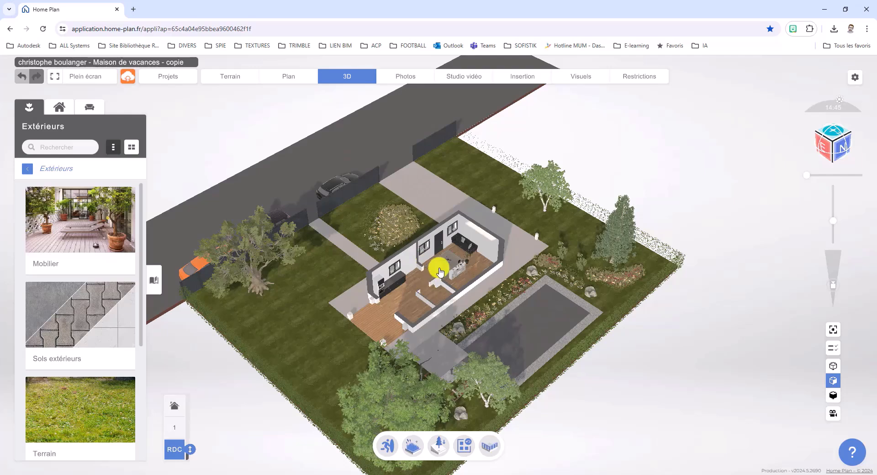
scroll(495, 284, "up", 5)
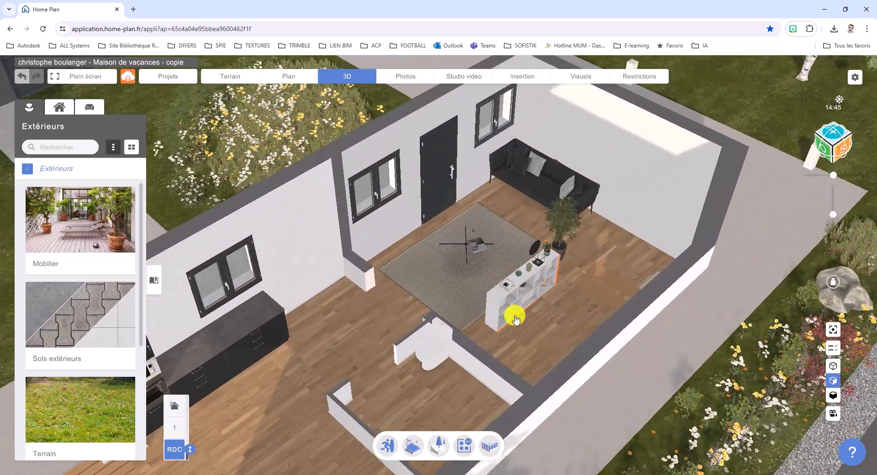
left_click(515, 319)
scroll(567, 295, "up", 3)
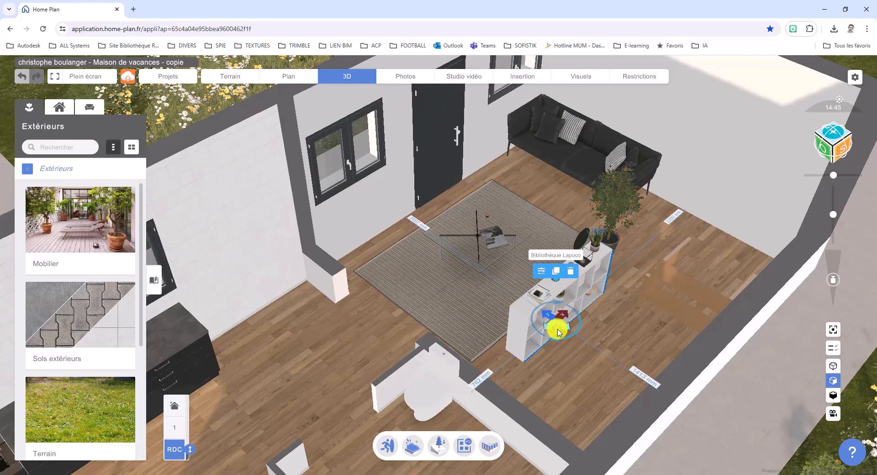
left_click_drag(580, 329, 515, 435)
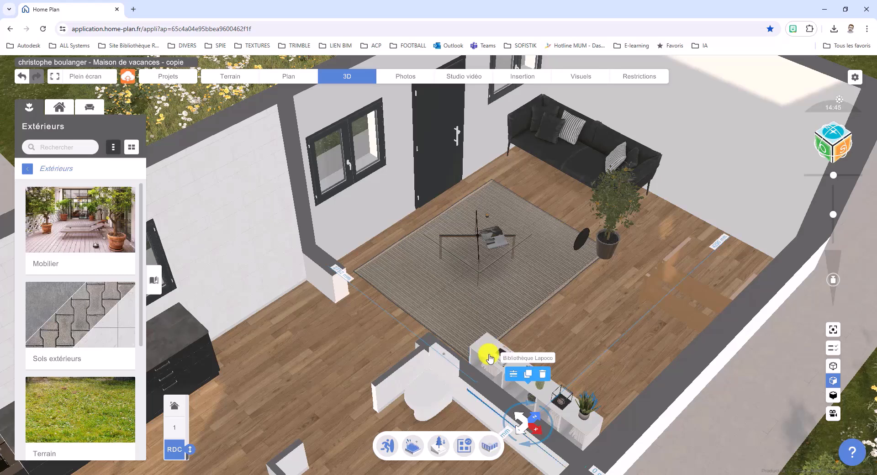
- Open the Petit-électroménager category of the kitchen furnishings in the interior catalogue
left_click(59, 110)
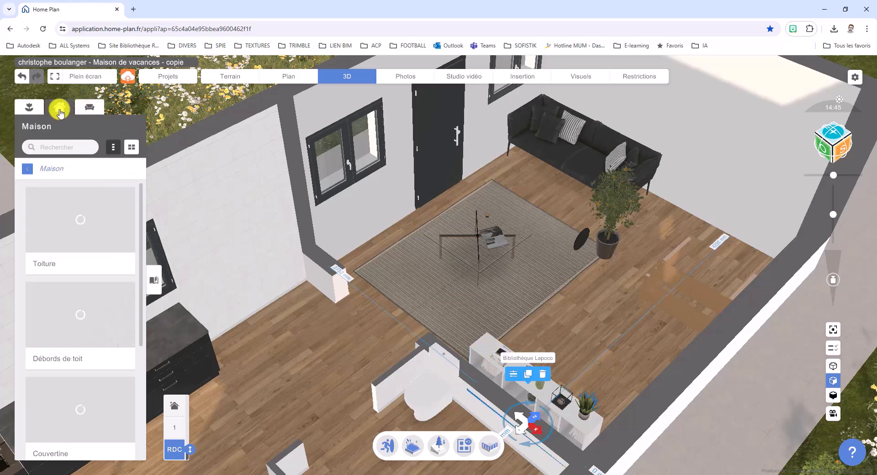
left_click(89, 107)
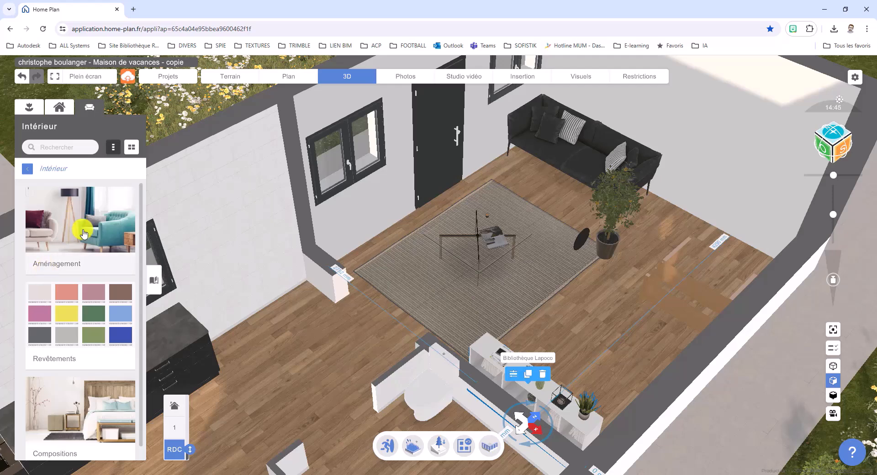
left_click(77, 223)
scroll(83, 301, "down", 7)
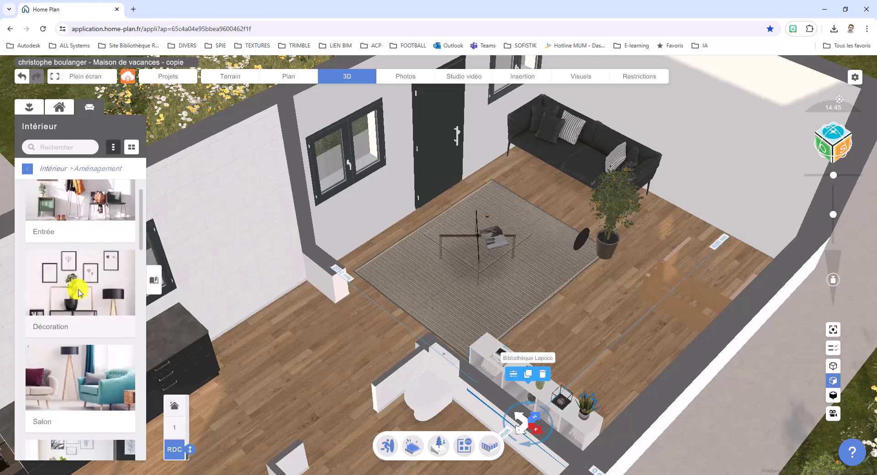
left_click(72, 284)
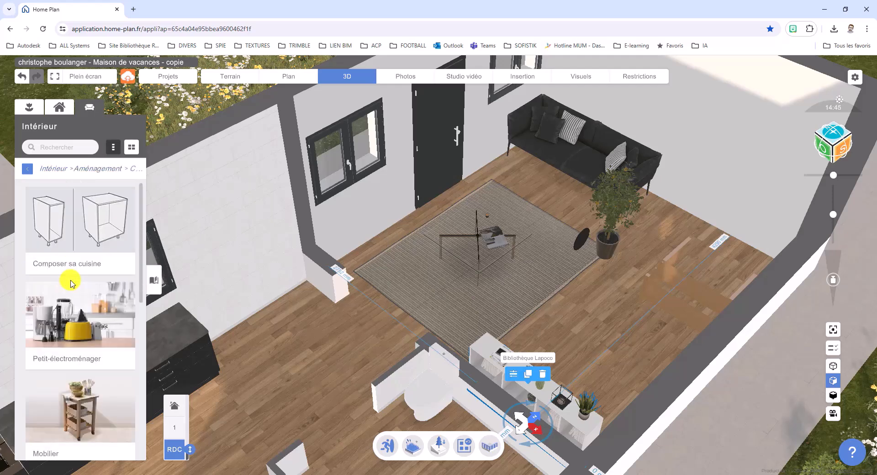
scroll(73, 312, "down", 1)
left_click(75, 274)
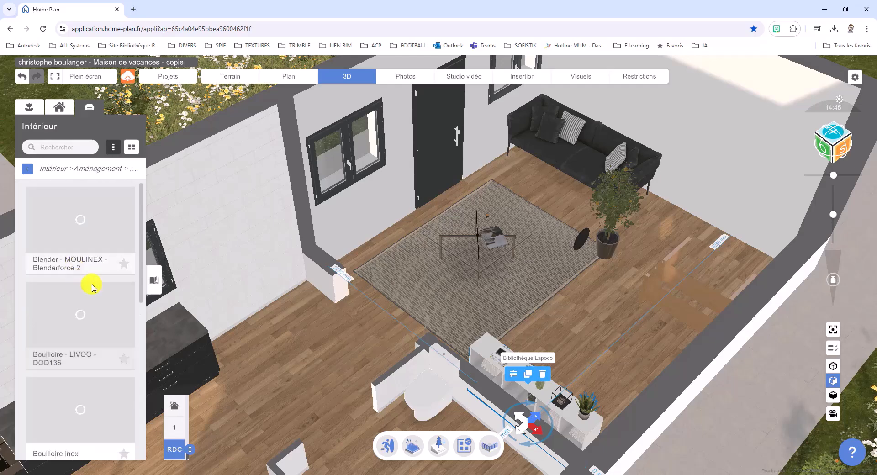
- Place the kettle "Bouilloire - LIVOO - DOD136" on the kitchen worktop beside the oven column and deselect it
left_click_drag(369, 276, 450, 249)
left_click(80, 317)
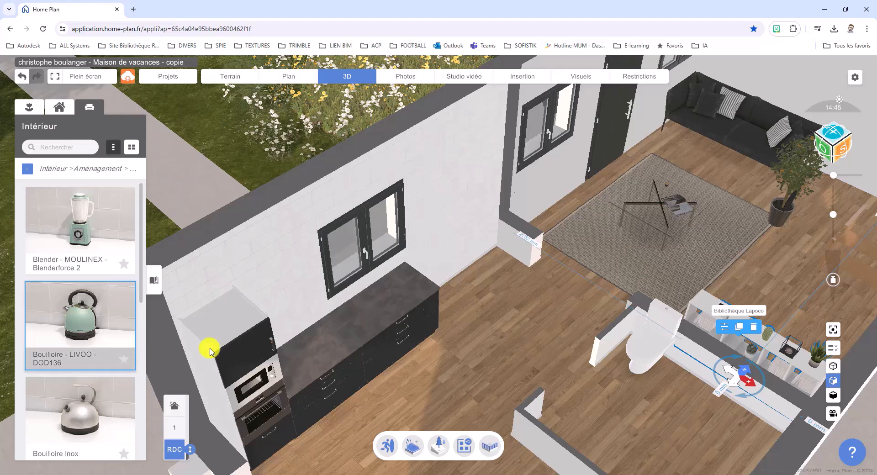
left_click(308, 356)
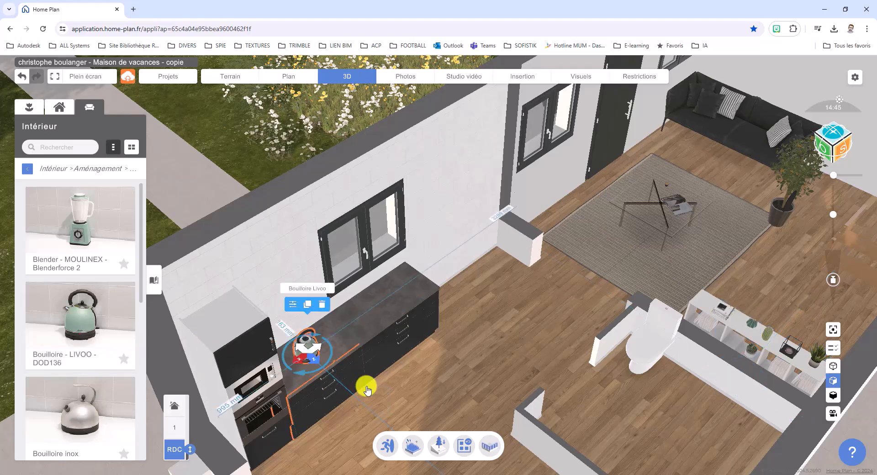
left_click(327, 401)
mouse_move(327, 401)
left_mouse_down()
mouse_move(356, 432)
mouse_move(314, 395)
left_mouse_up()
left_click(349, 331)
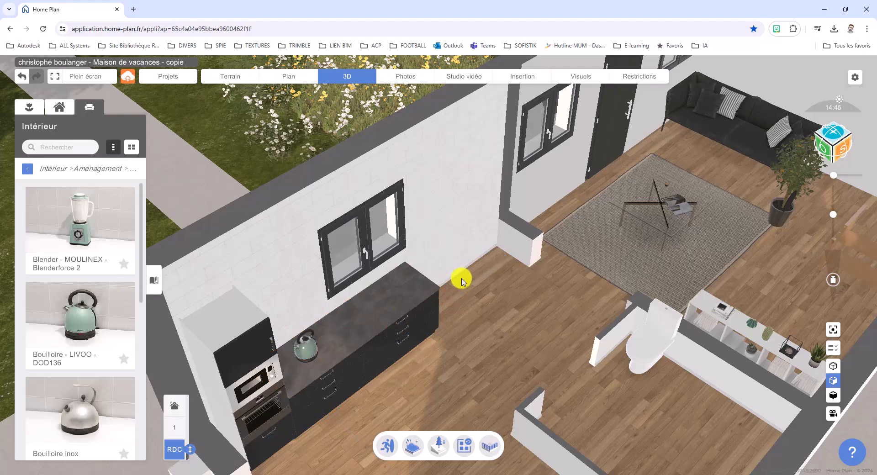
- Open the Arbres category under Plantes in the Extérieurs catalogue
left_click_drag(451, 341, 390, 321)
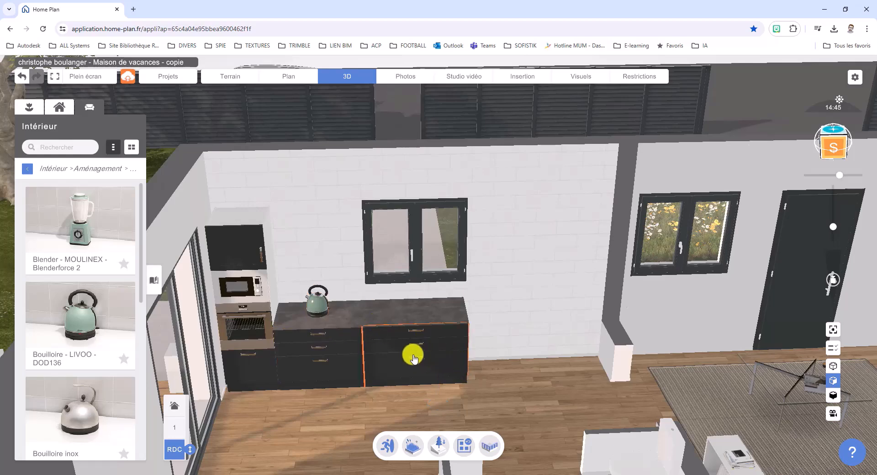
left_click_drag(412, 358, 460, 378)
right_click_drag(649, 315, 410, 321)
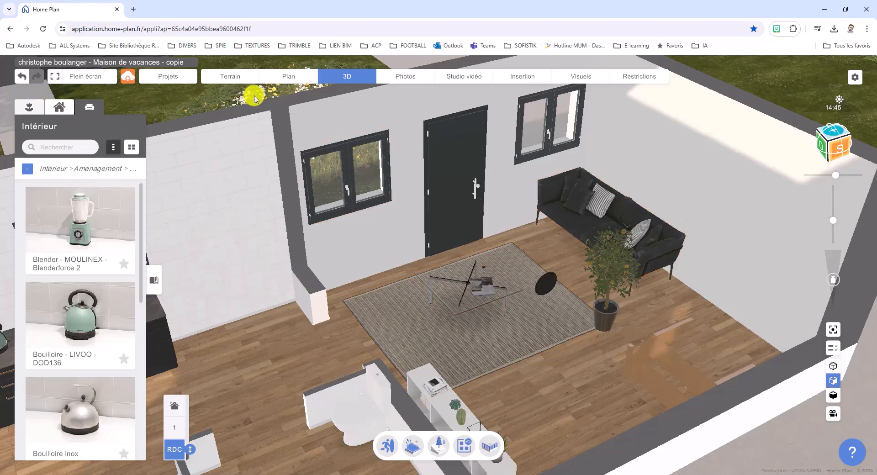
left_click(27, 110)
scroll(292, 197, "down", 5)
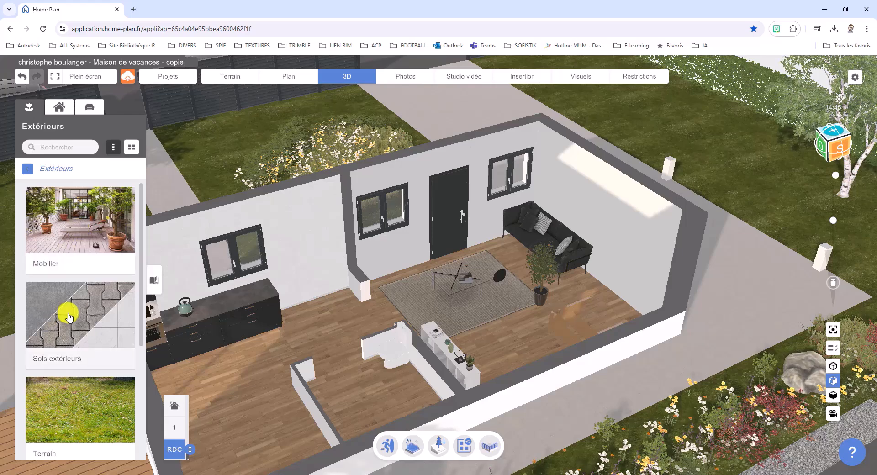
scroll(80, 402, "down", 5)
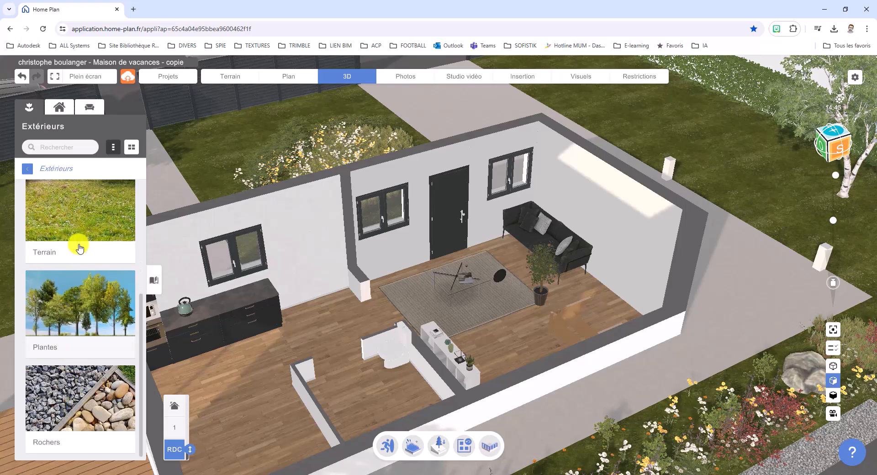
left_click(71, 316)
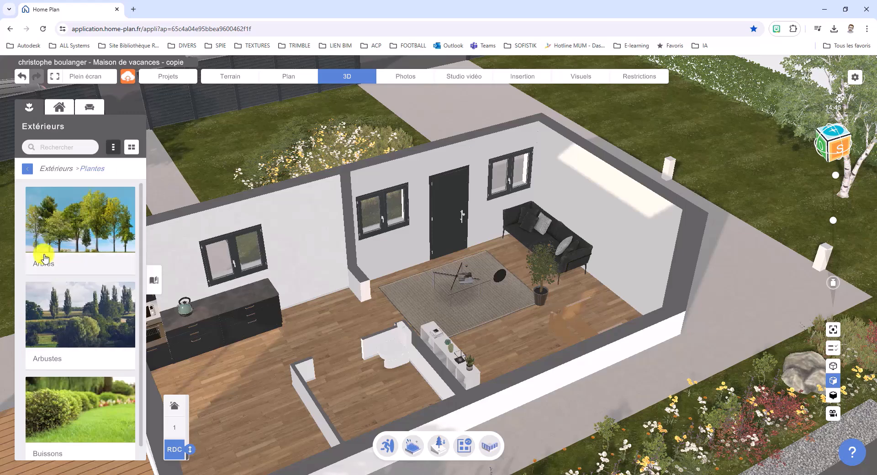
scroll(59, 311, "down", 1)
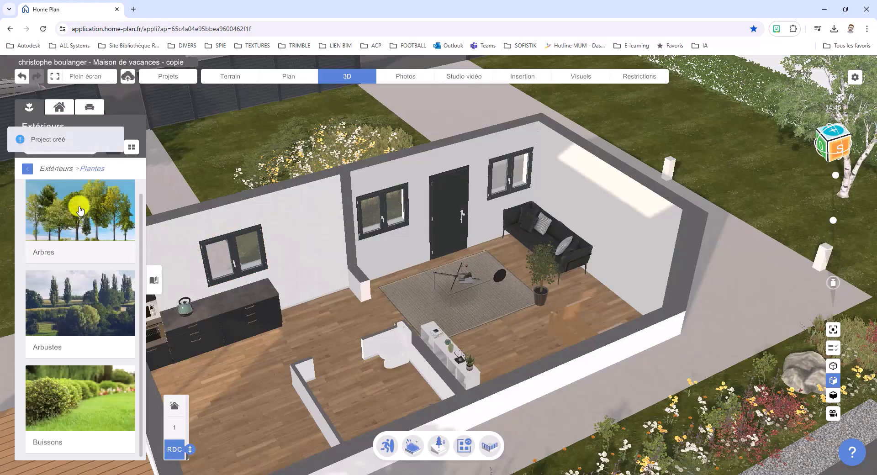
left_click(75, 208)
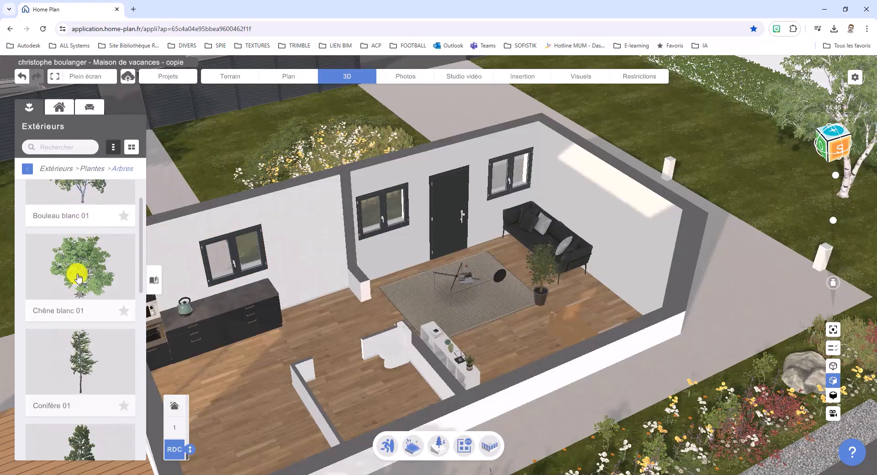
- Place a Conifère 02 tree on the lawn beside the paved path, near the dark fence
scroll(79, 277, "down", 2)
scroll(78, 277, "down", 1)
left_click(79, 418)
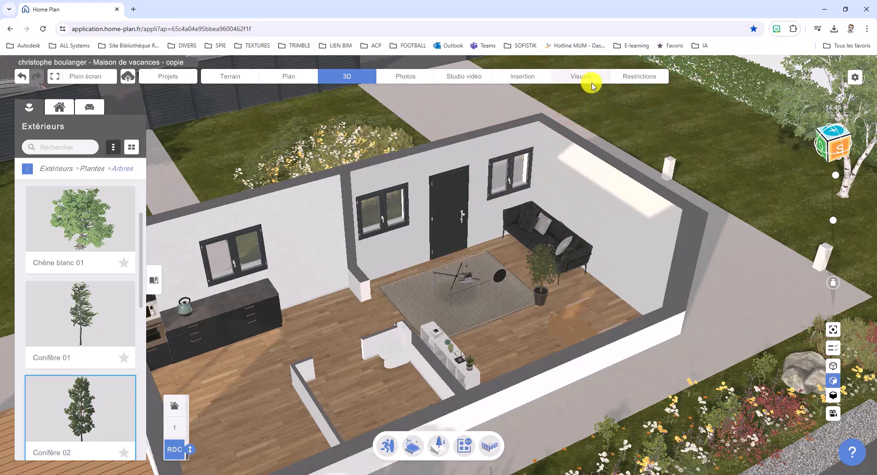
left_click(589, 99)
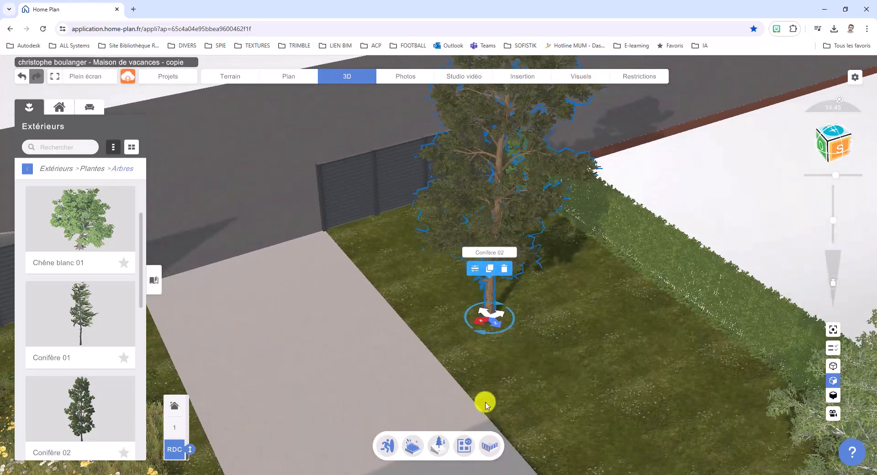
- Set the height (Hauteur) of the Conifère 02 to 196.4 cm in its dimension settings
left_click(475, 268)
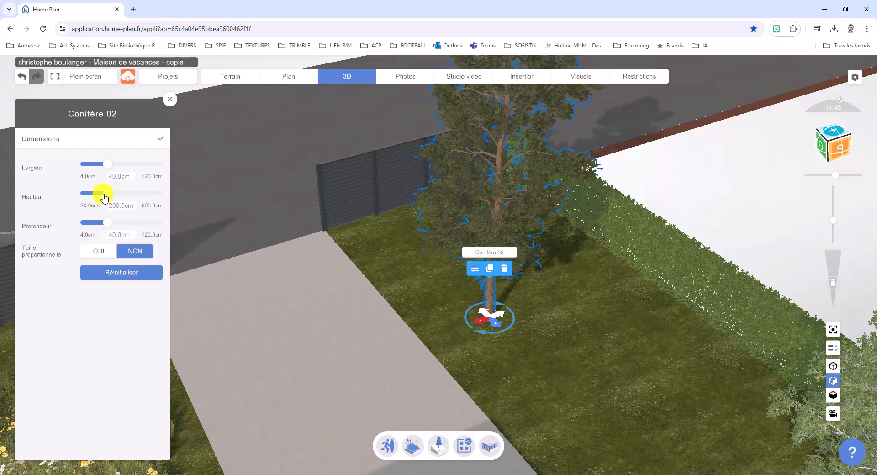
mouse_move(106, 197)
left_mouse_down()
mouse_move(84, 190)
mouse_move(107, 193)
left_mouse_up()
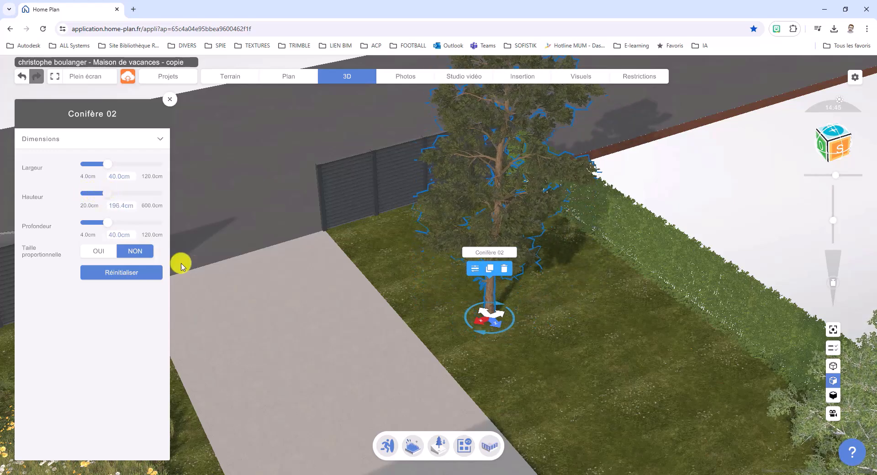
scroll(335, 285, "down", 5)
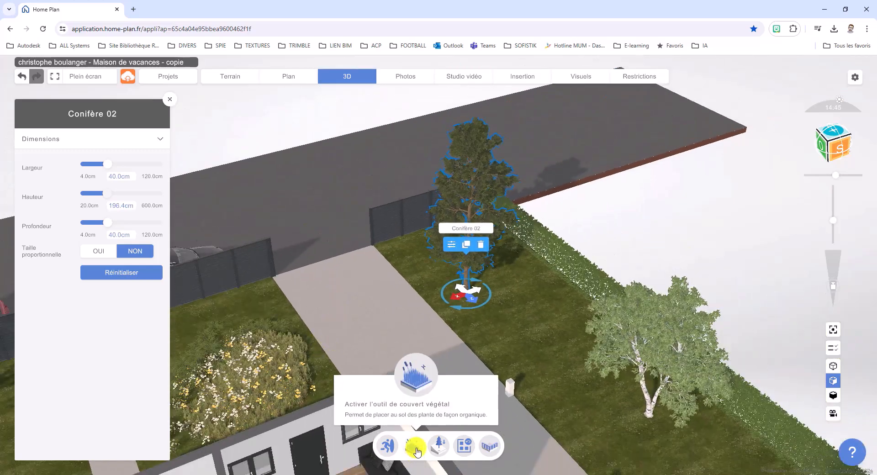
- Scatter a few Lavande plants with the ground-cover tool on the lawn between the flower bed and the fence, and leave the tool
mouse_move(351, 332)
middle_mouse_down()
mouse_move(519, 255)
mouse_move(525, 240)
middle_mouse_up()
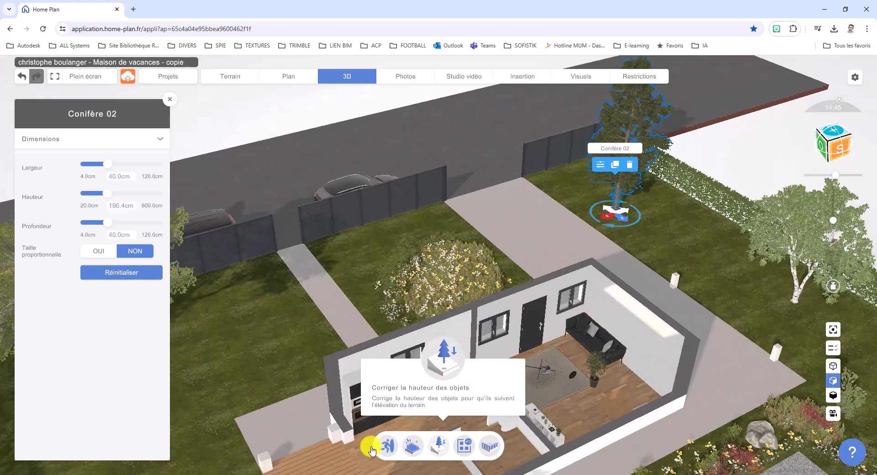
left_click(414, 448)
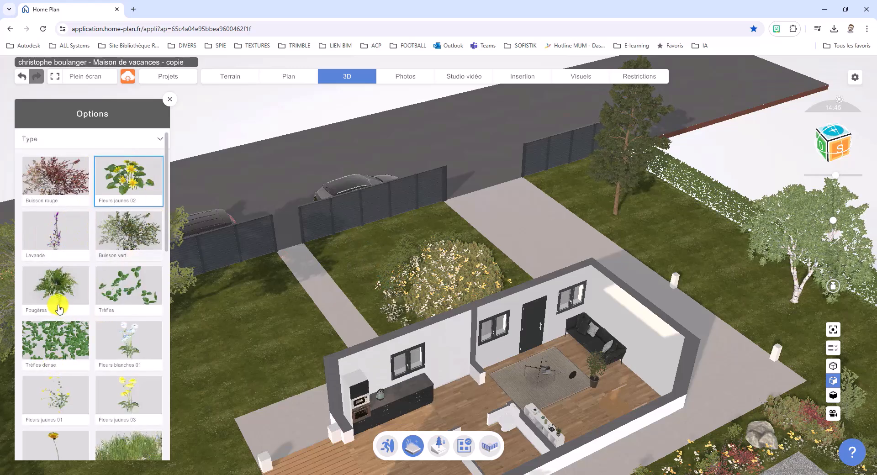
left_click(56, 238)
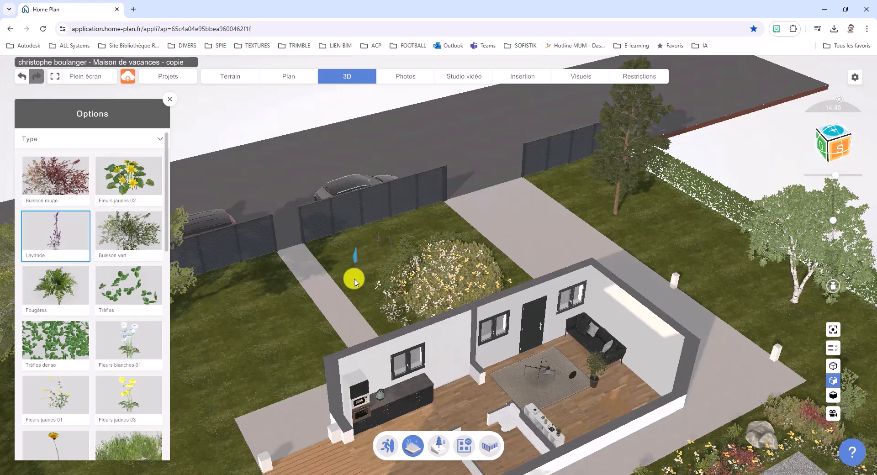
scroll(332, 264, "up", 5)
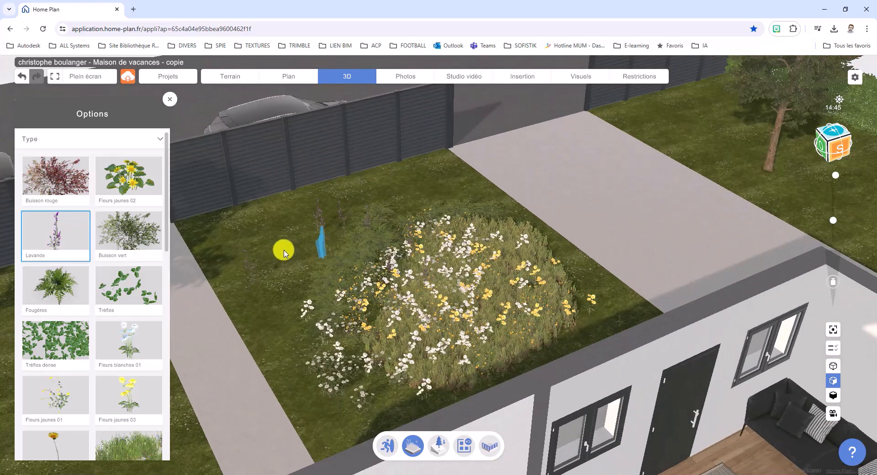
scroll(300, 260, "up", 2)
middle_click_drag(345, 270, 405, 289)
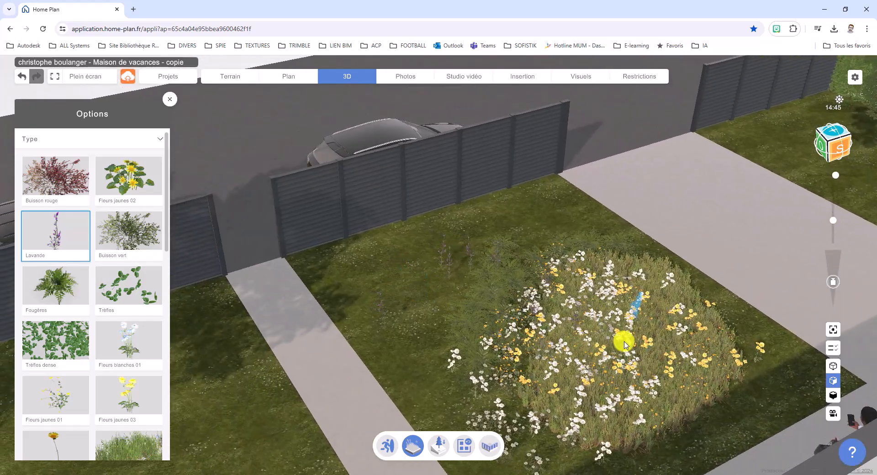
key("Escape")
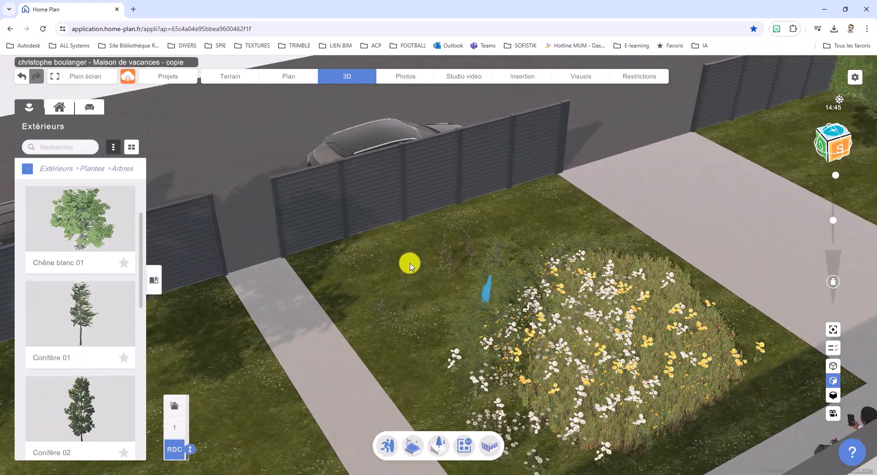
scroll(400, 264, "down", 5)
scroll(394, 259, "down", 3)
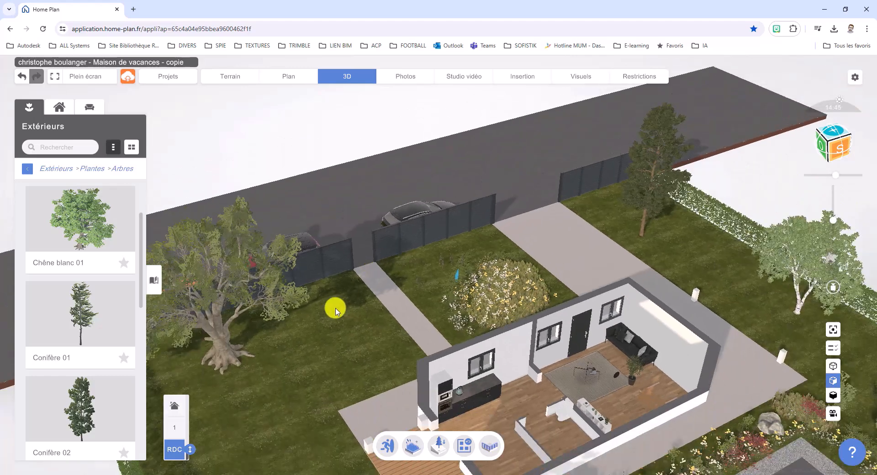